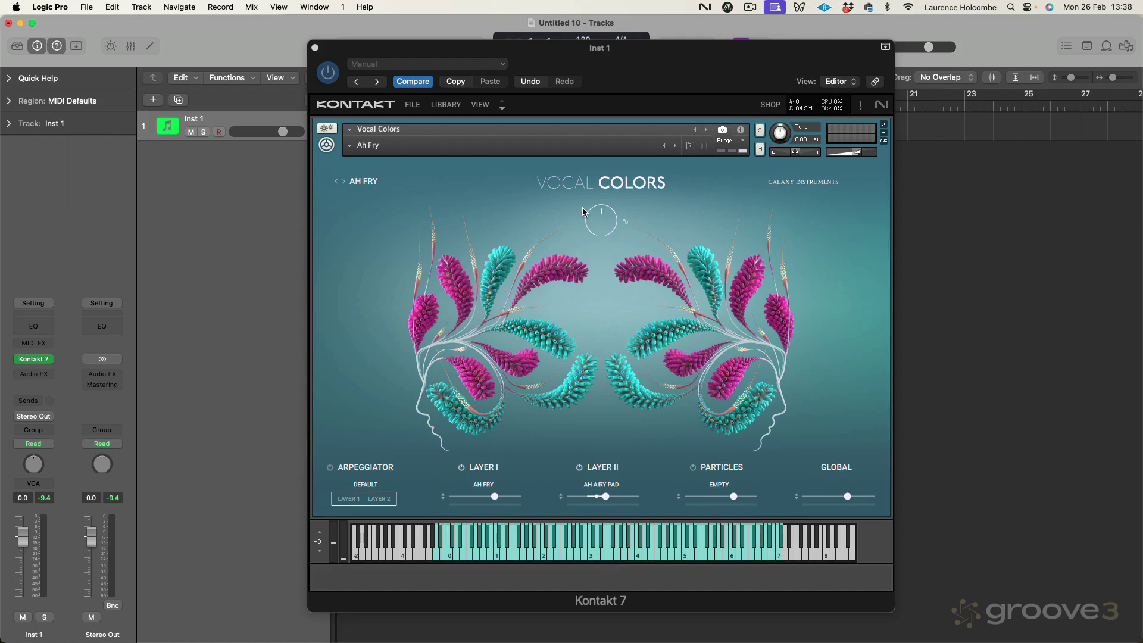
- Remove the current instrument and reload Vocal Colors from the Library, opening on its Ah Fry preset
{"action": "left_click", "coordinate": [884, 127]}
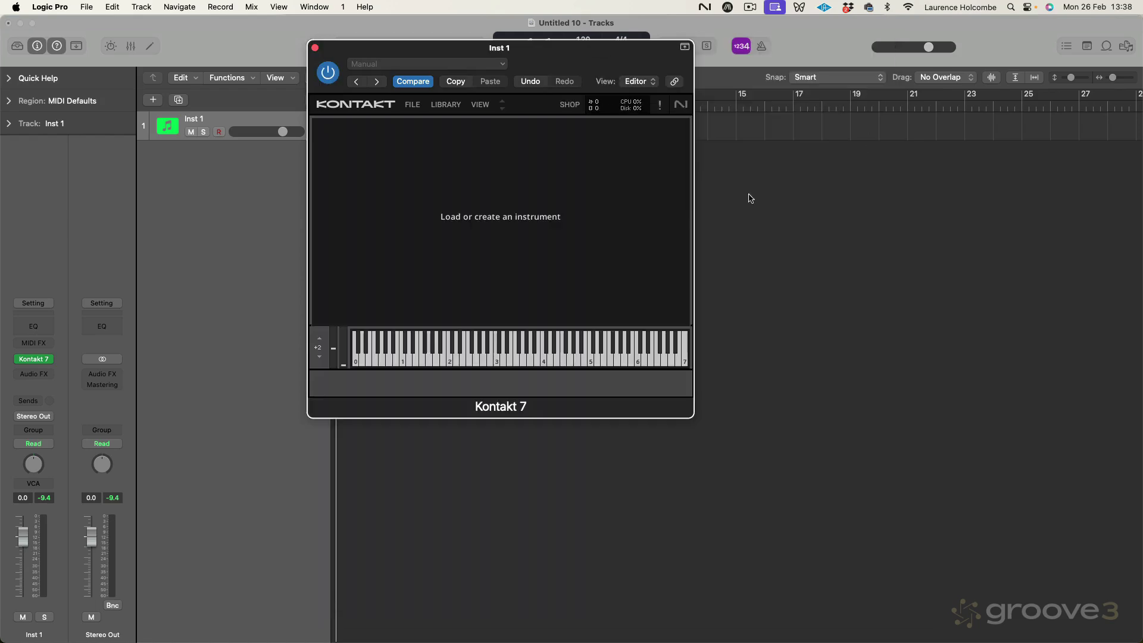
{"action": "left_click", "coordinate": [442, 105]}
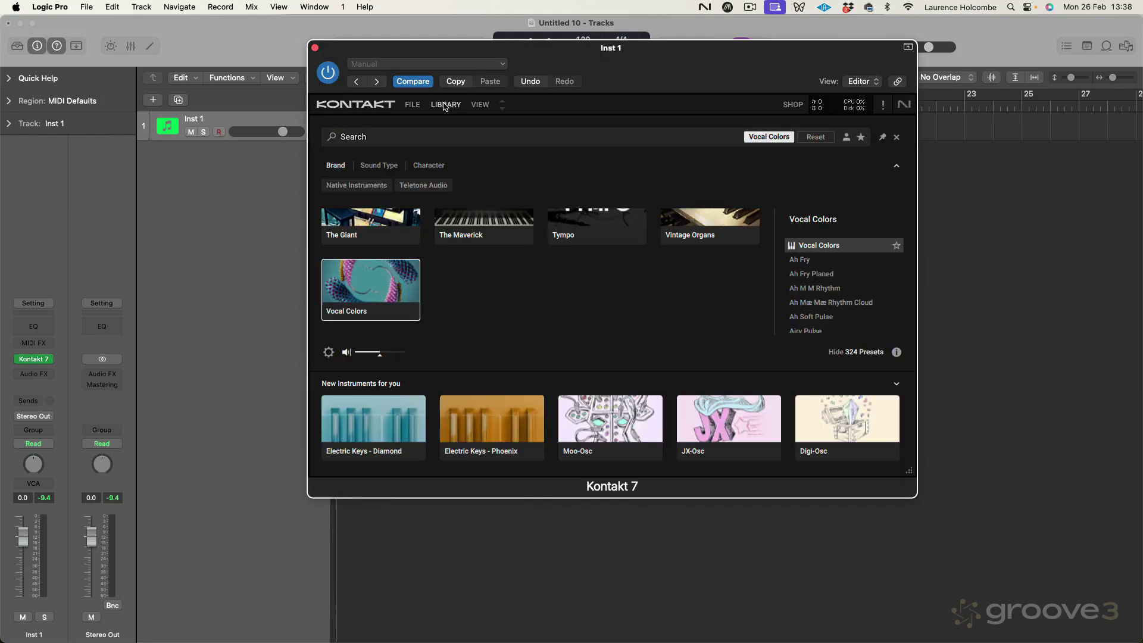
{"action": "left_click", "coordinate": [408, 273]}
{"action": "left_click", "coordinate": [410, 272]}
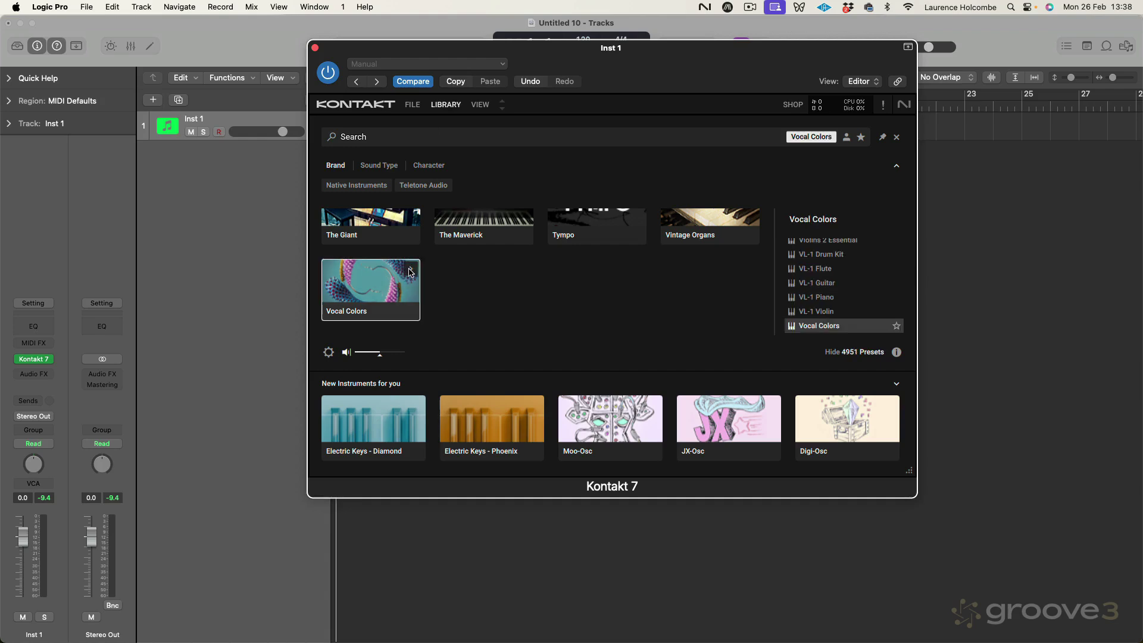
{"action": "double_click", "coordinate": [410, 272]}
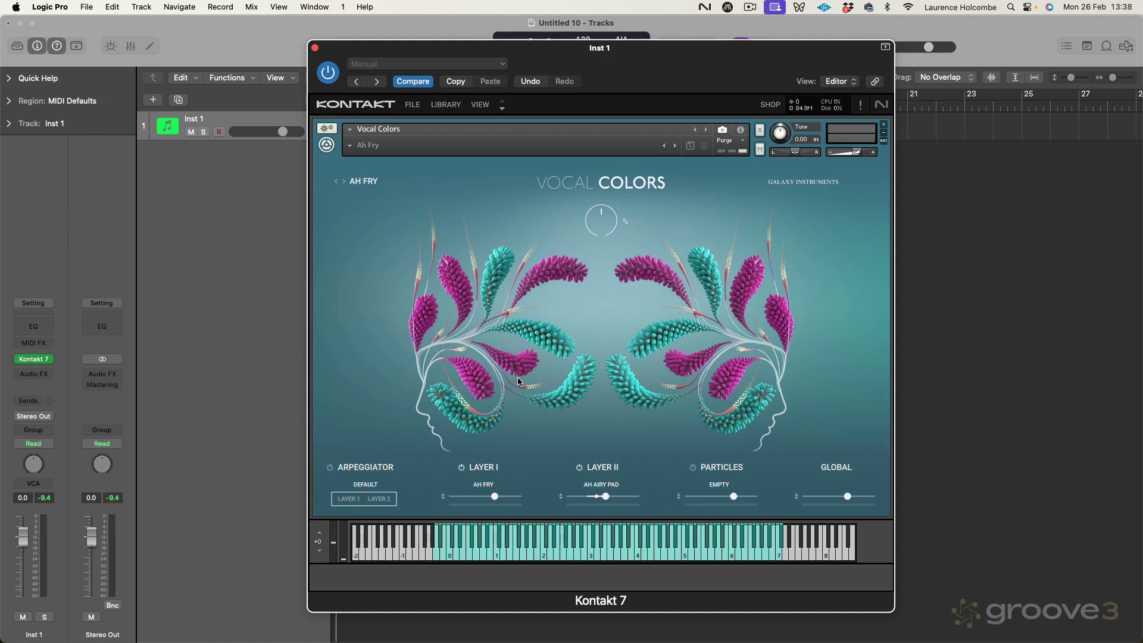
- Step past Ah M M Rhythm, load Artificial Fry from the preset list, and return to its snapshot
{"action": "left_click_drag", "start_coordinate": [633, 54], "coordinate": [632, 55]}
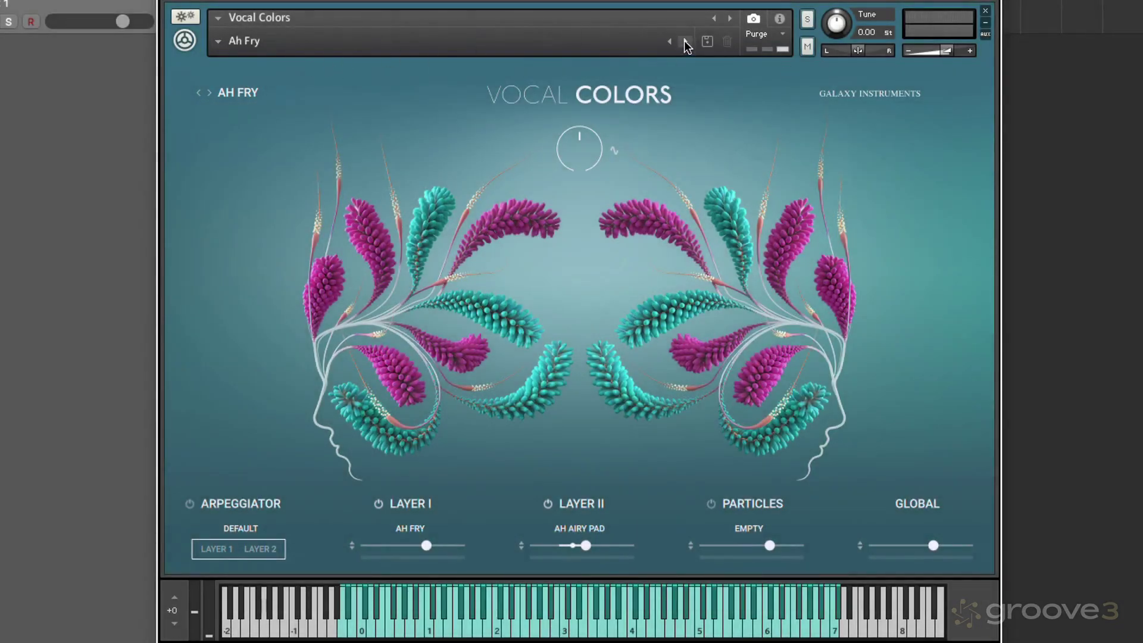
{"action": "left_click", "coordinate": [685, 41]}
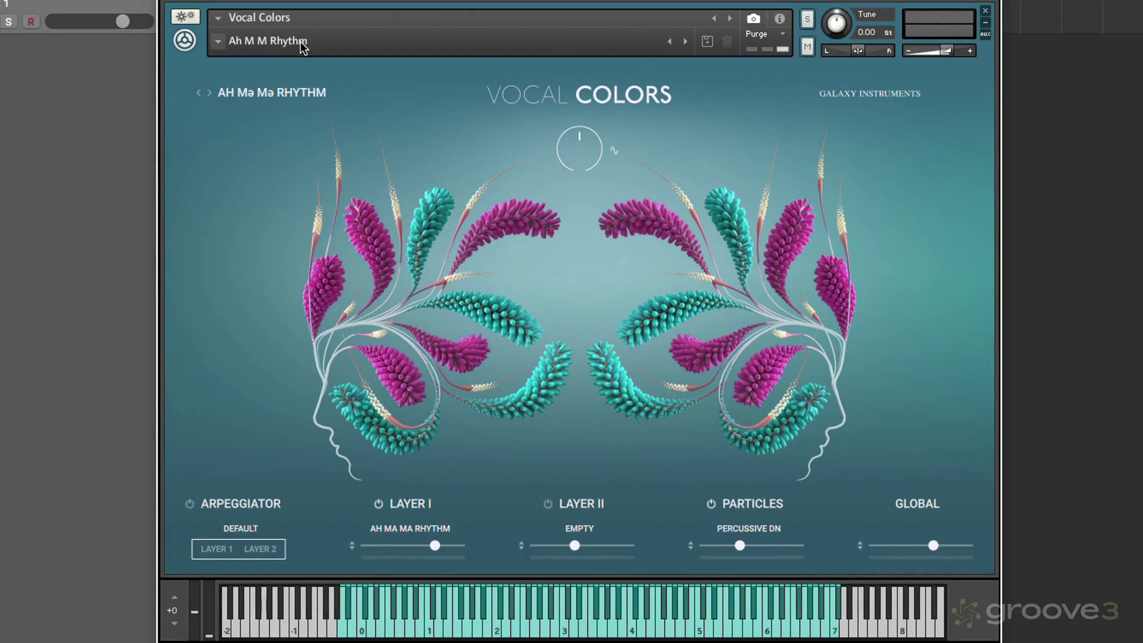
{"action": "left_click", "coordinate": [214, 47]}
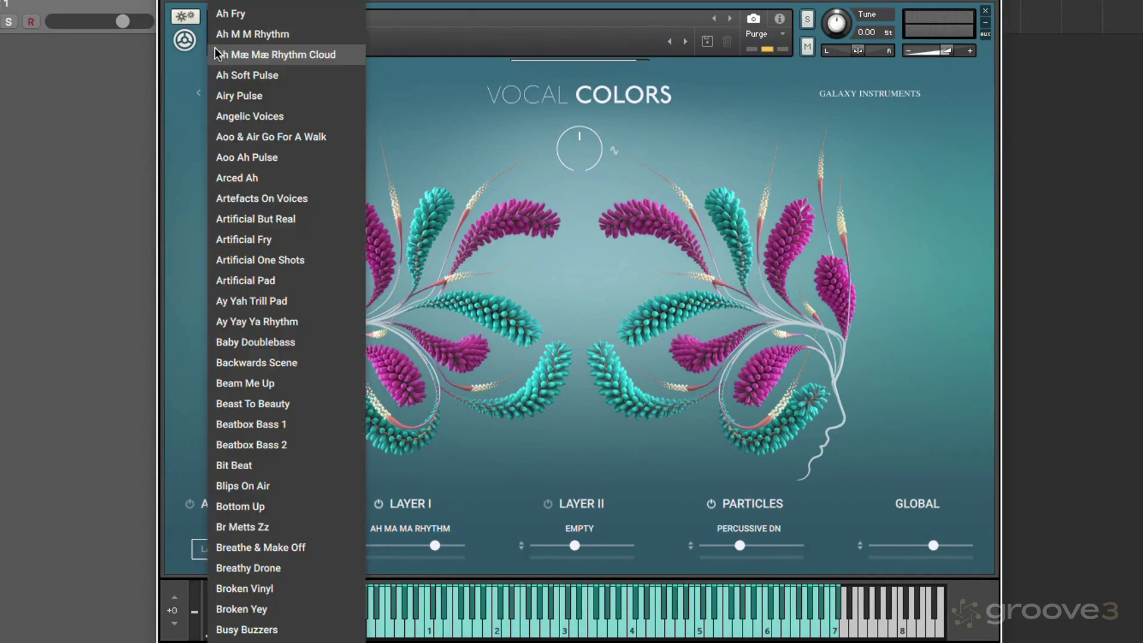
{"action": "left_click", "coordinate": [280, 242]}
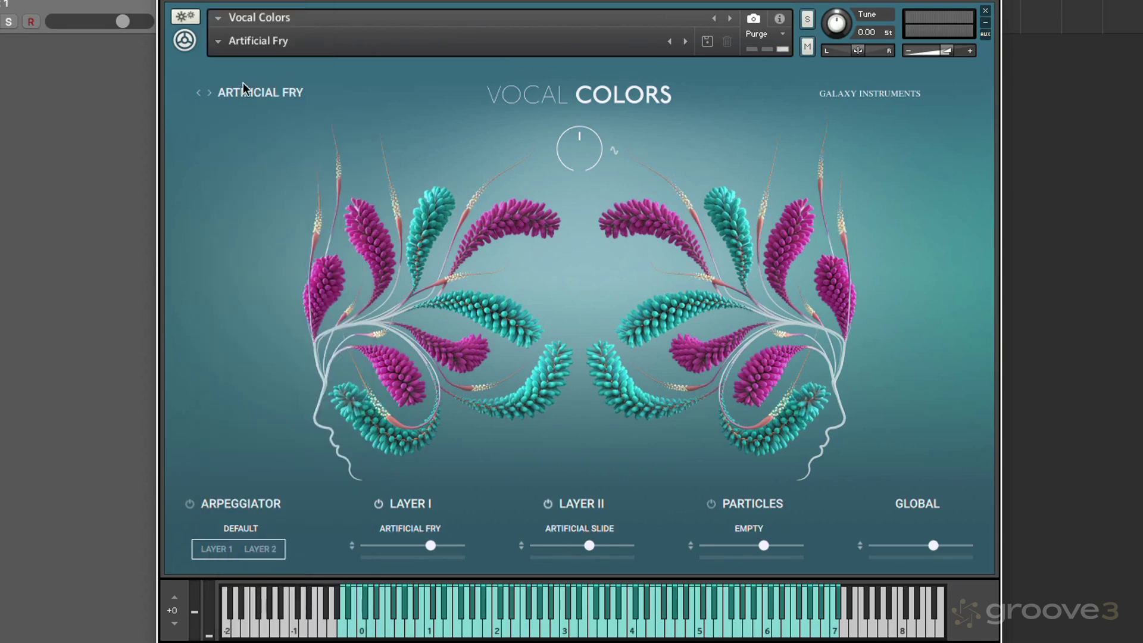
{"action": "left_click", "coordinate": [209, 93]}
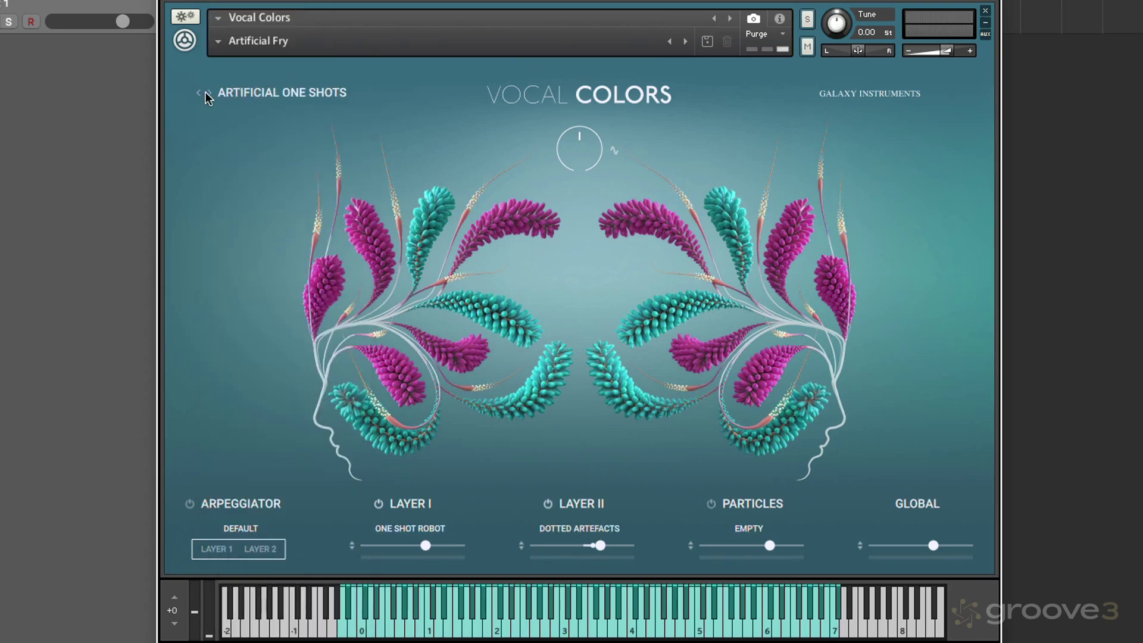
{"action": "left_click", "coordinate": [199, 93]}
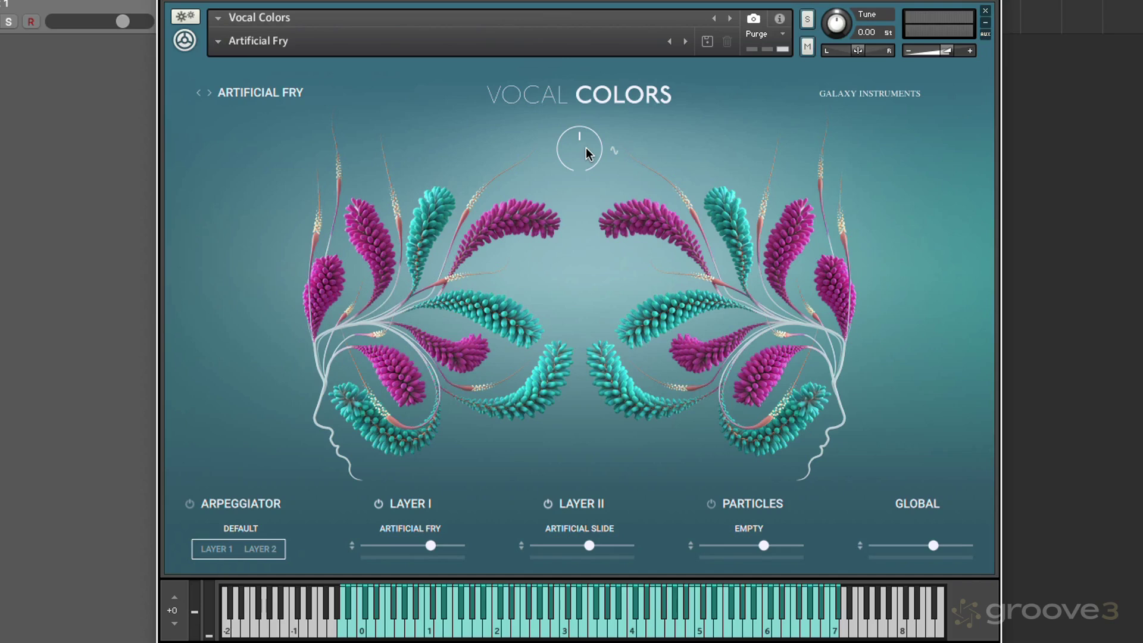
- Sweep the large main performance knob upward while auditioning the Artificial Fry sound
{"action": "left_click_drag", "start_coordinate": [586, 148], "coordinate": [580, 207]}
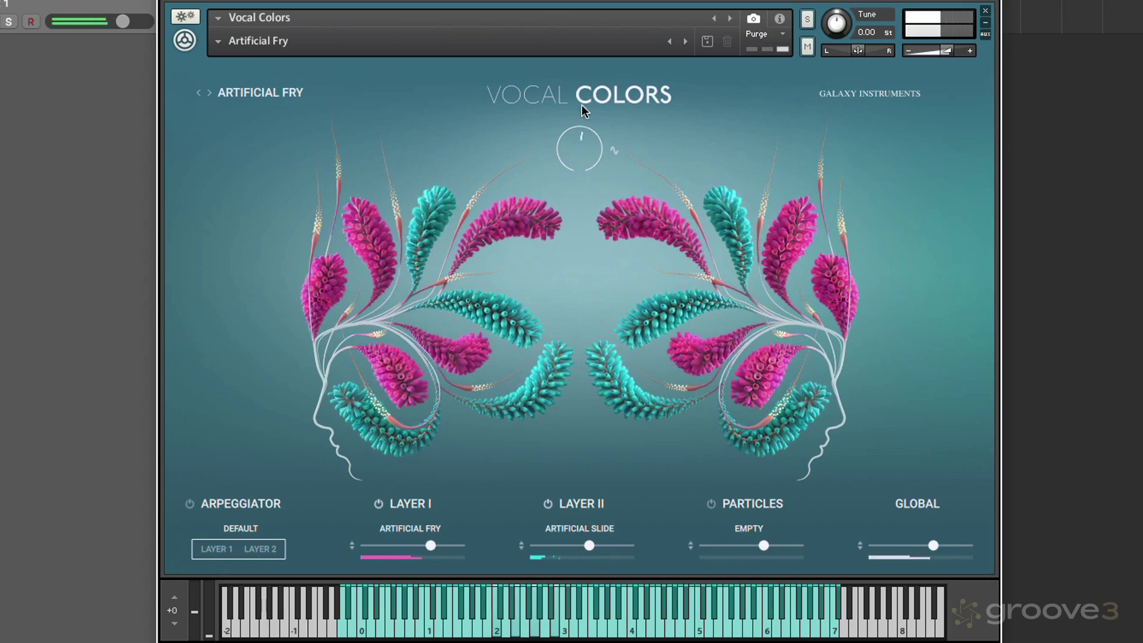
{"action": "left_click_drag", "start_coordinate": [579, 141], "coordinate": [576, 37]}
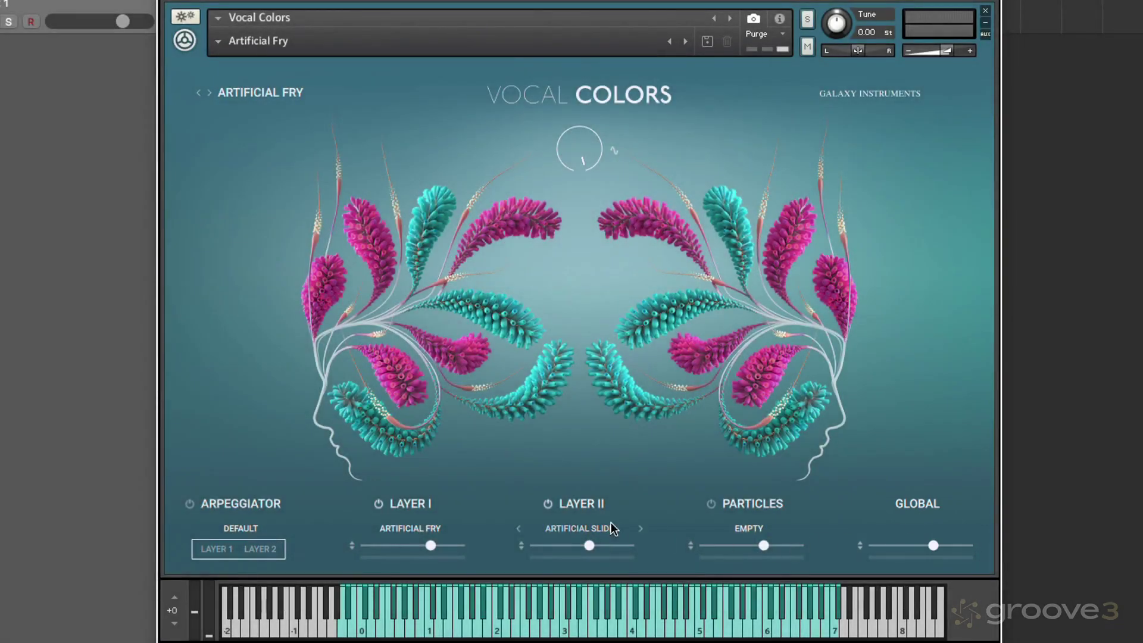
- Lower Layer II to -5 dB and both the Particles and Global levels to -1 dB
{"action": "mouse_move", "coordinate": [423, 544]}
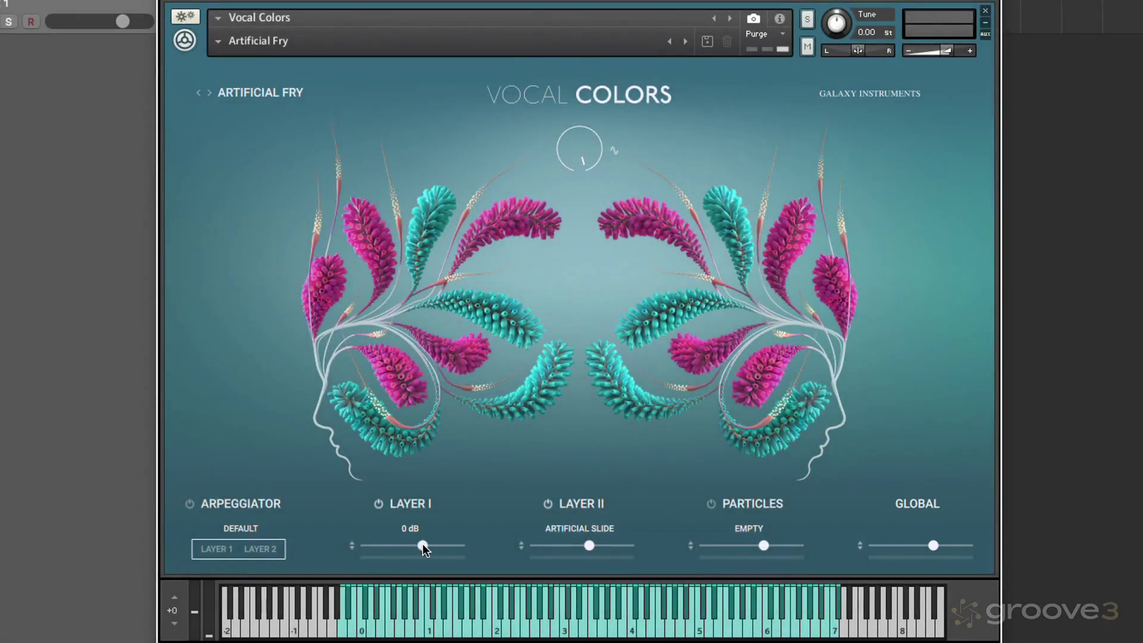
{"action": "left_click", "coordinate": [583, 545]}
{"action": "left_click", "coordinate": [758, 544]}
{"action": "left_click", "coordinate": [918, 543]}
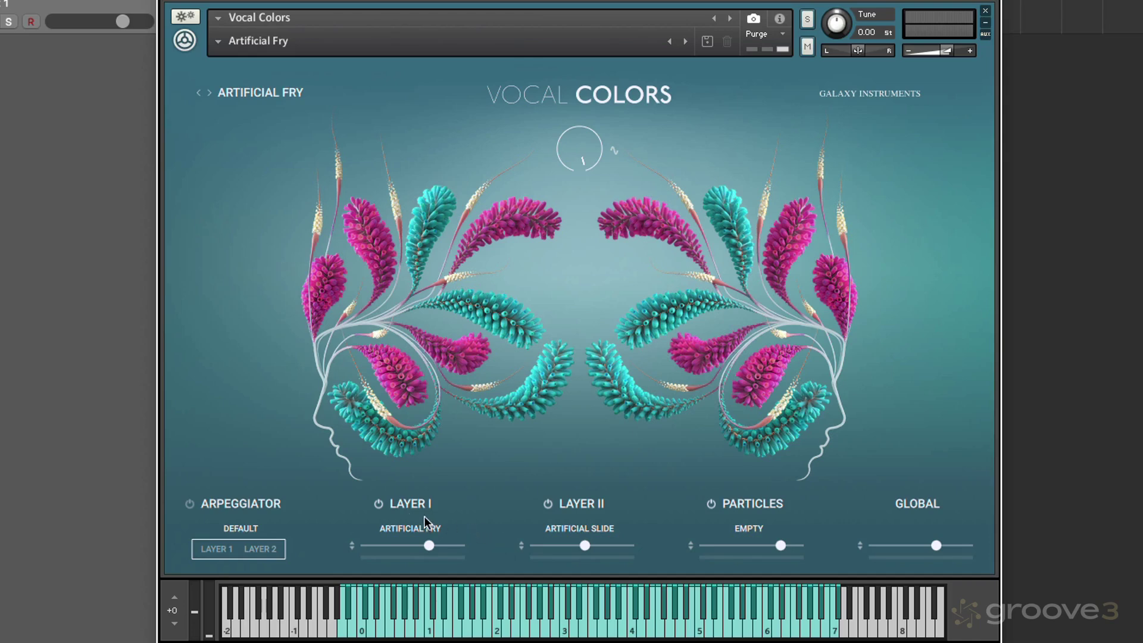
- View Layer I's Mod FX, Channel FX and Motion settings pages
{"action": "left_click", "coordinate": [404, 510]}
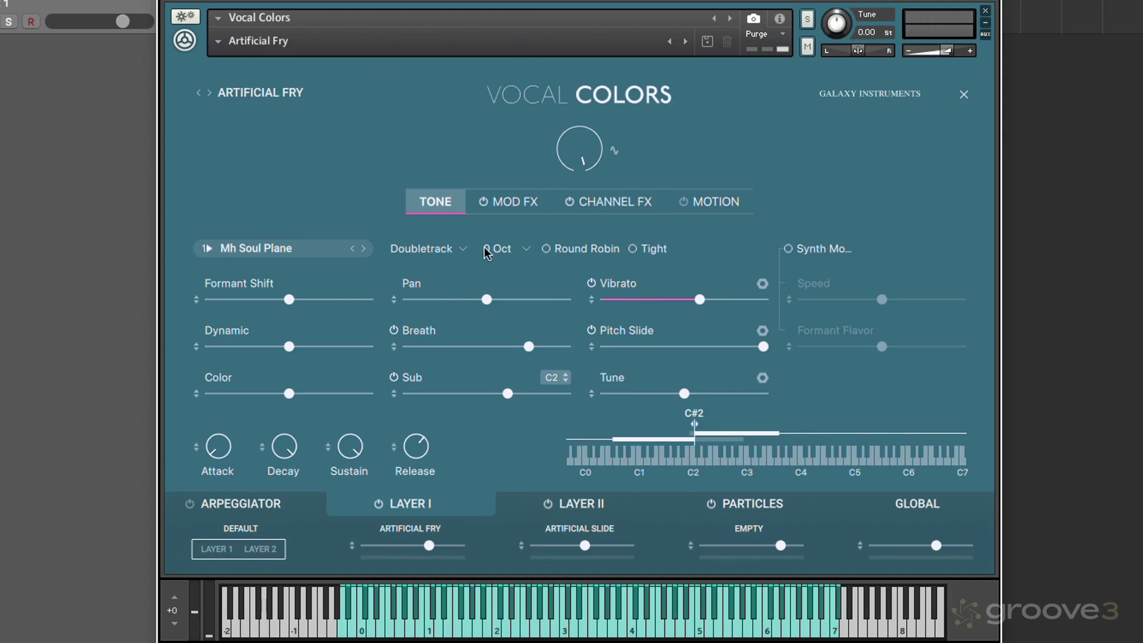
{"action": "left_click", "coordinate": [509, 201]}
{"action": "left_click", "coordinate": [610, 201]}
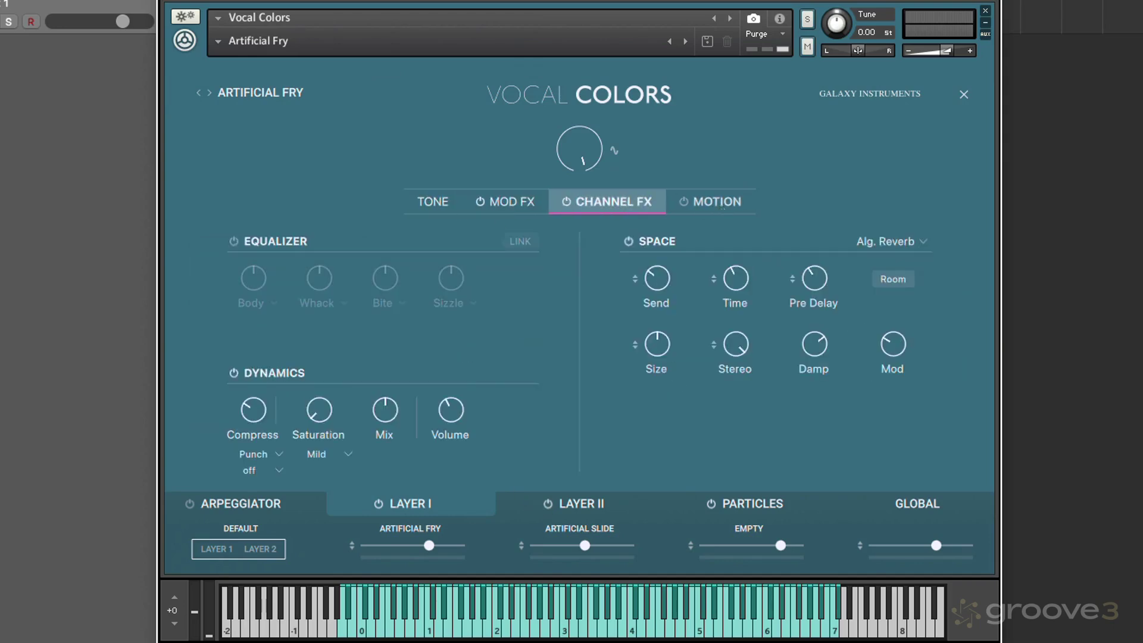
{"action": "left_click", "coordinate": [708, 202]}
- Check Layer II's Mod FX slots, then the Particles, Global and Arpeggiator pages
{"action": "left_click", "coordinate": [580, 502]}
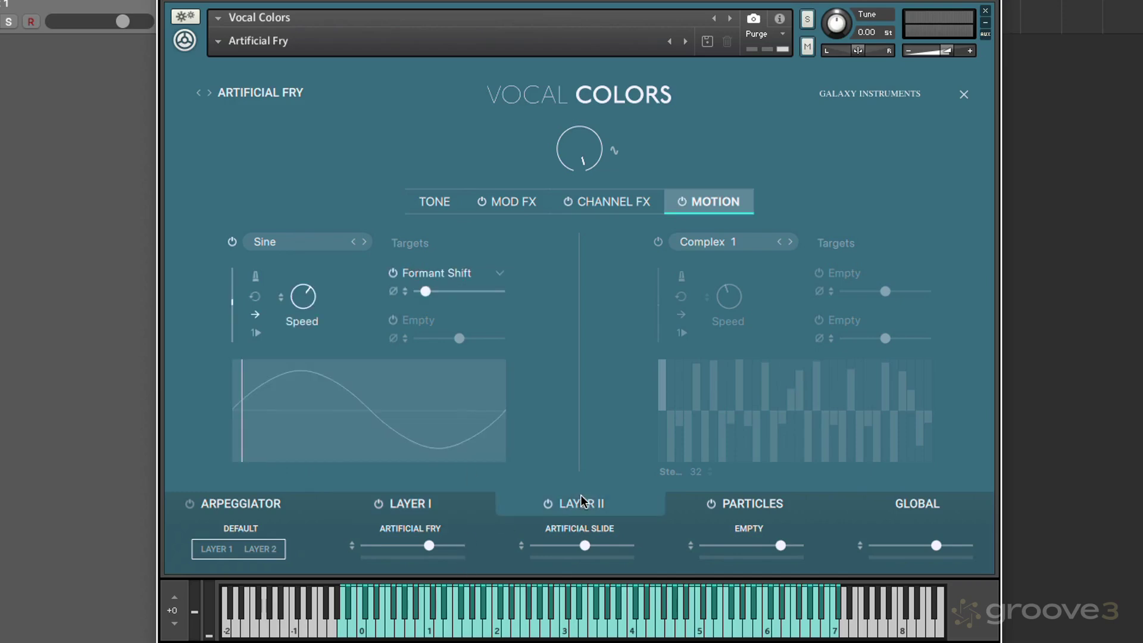
{"action": "left_click", "coordinate": [530, 204]}
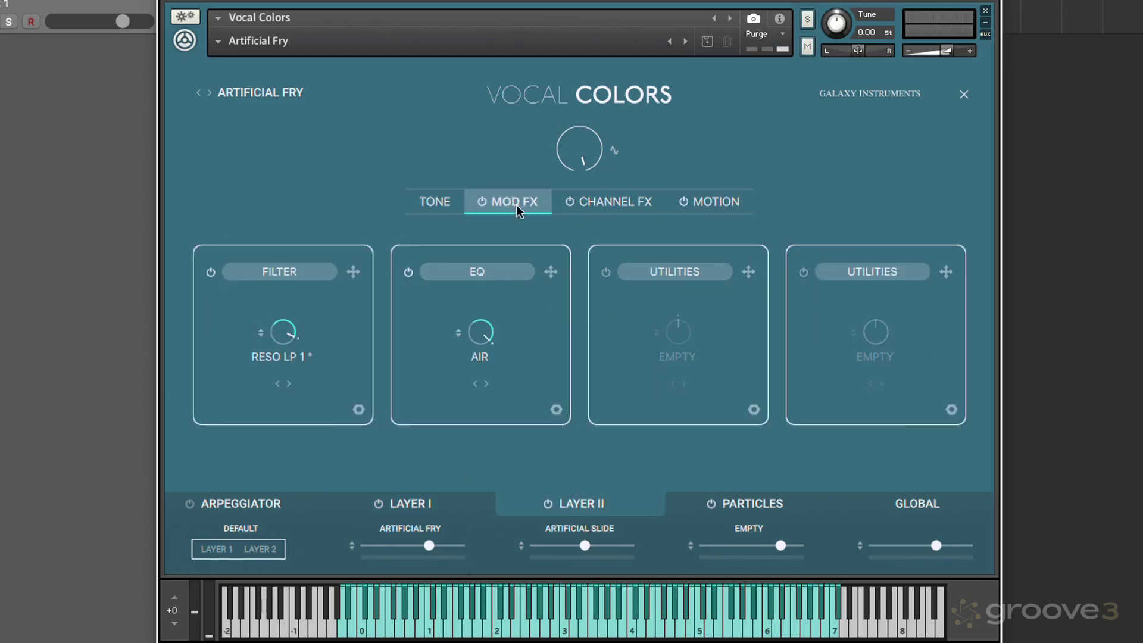
{"action": "left_click", "coordinate": [737, 505]}
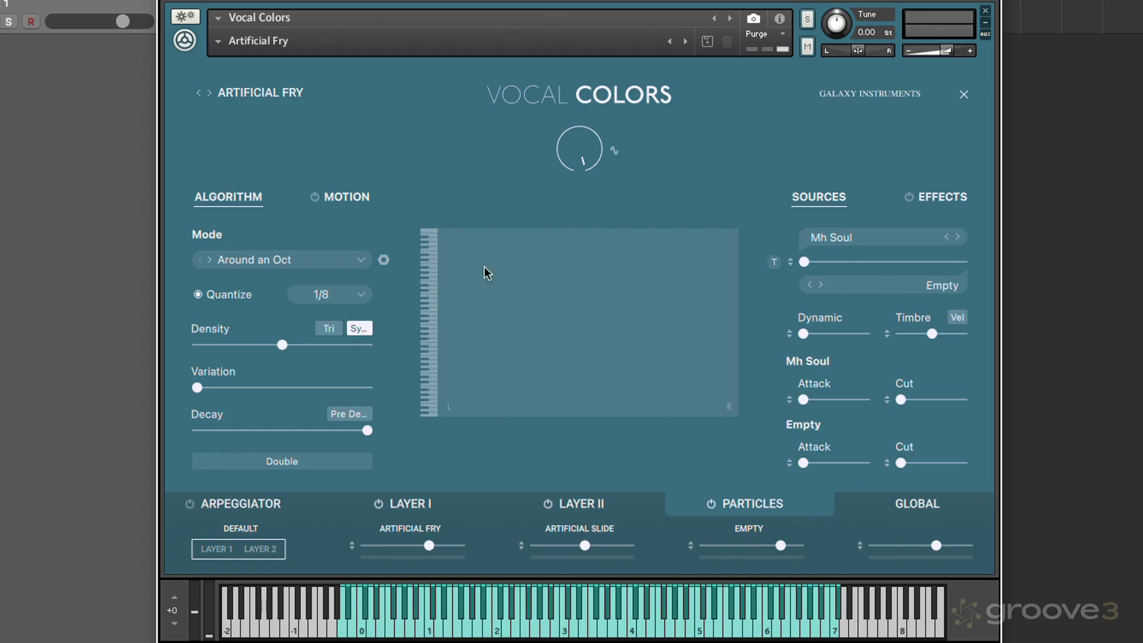
{"action": "left_click", "coordinate": [929, 503]}
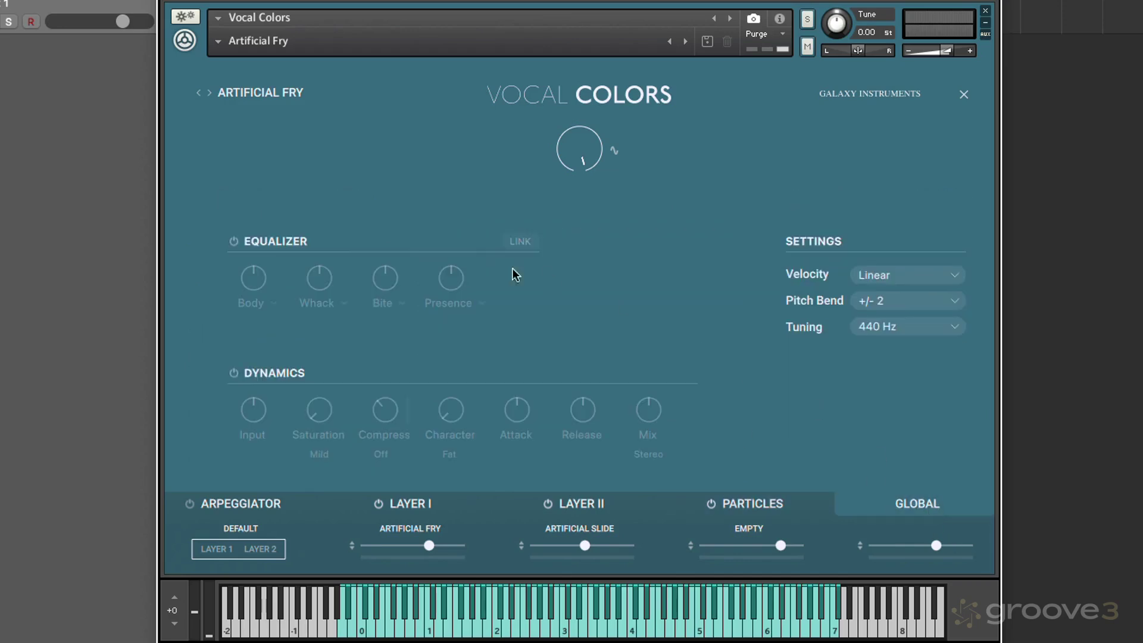
{"action": "left_click", "coordinate": [244, 503]}
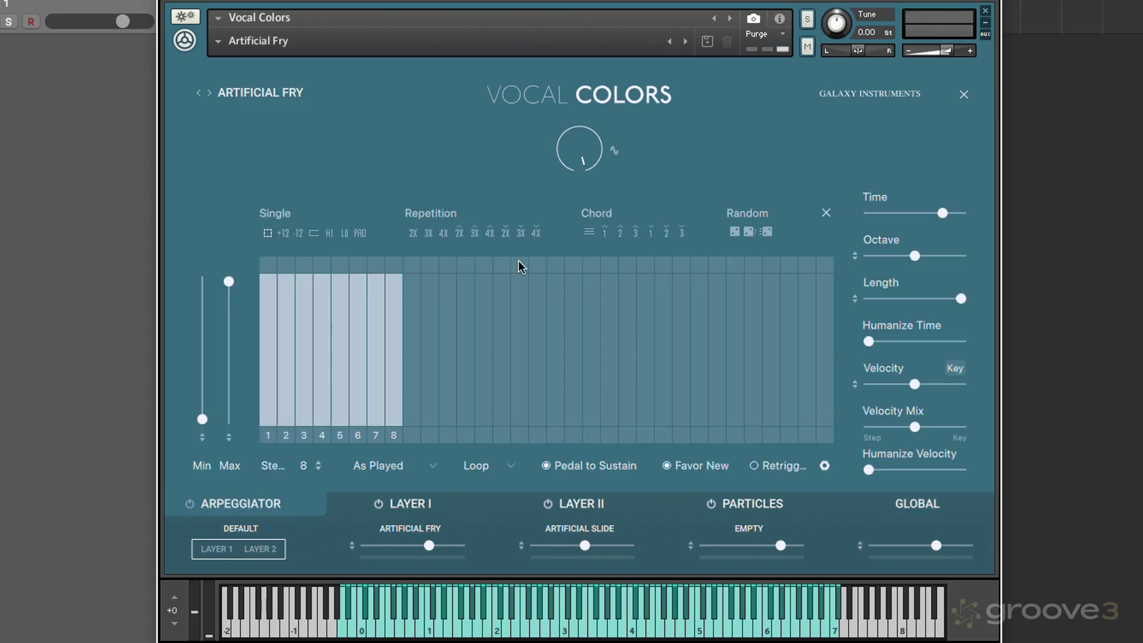
- Close the arpeggiator, then view Layer I Tone, Layer II, Particles, Arpeggiator and Global pages
{"action": "left_click", "coordinate": [963, 95]}
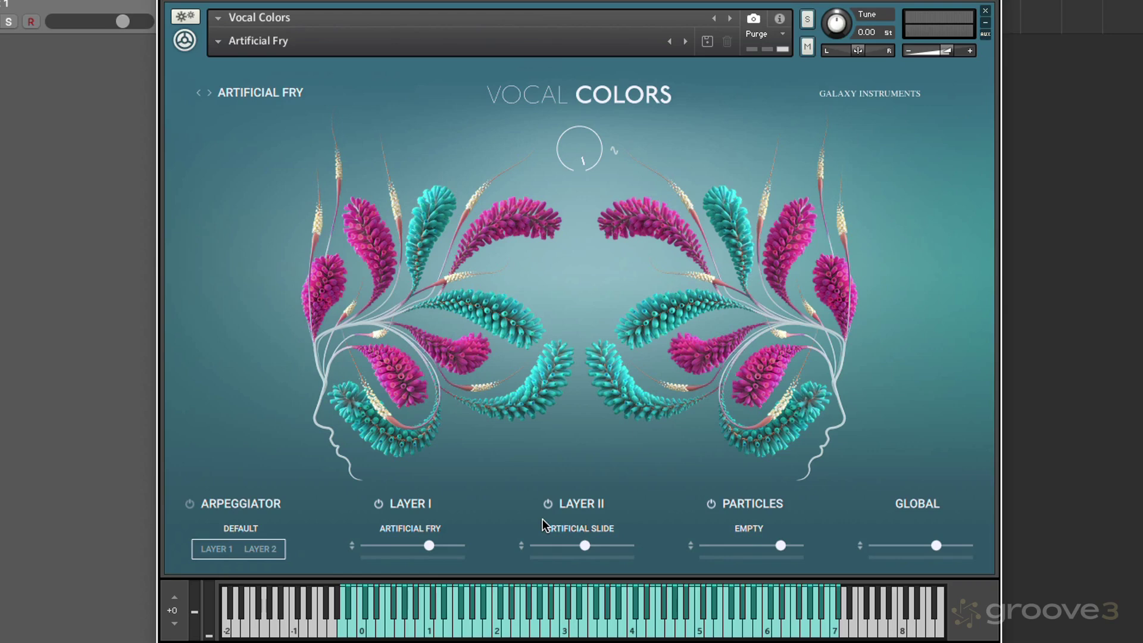
{"action": "left_click", "coordinate": [417, 504]}
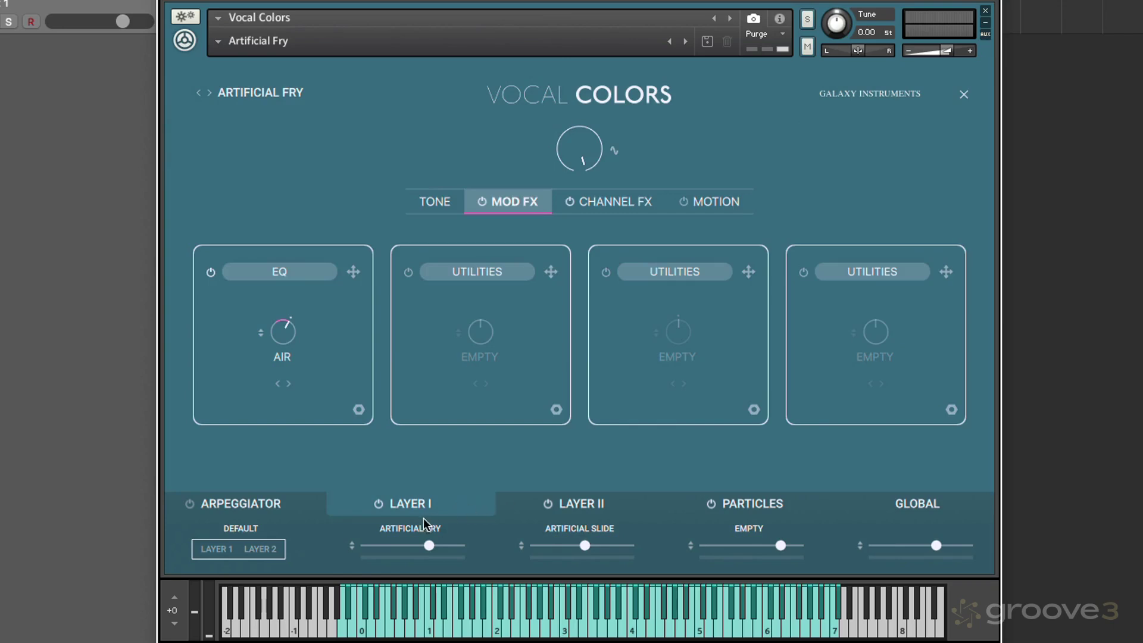
{"action": "left_click", "coordinate": [446, 206]}
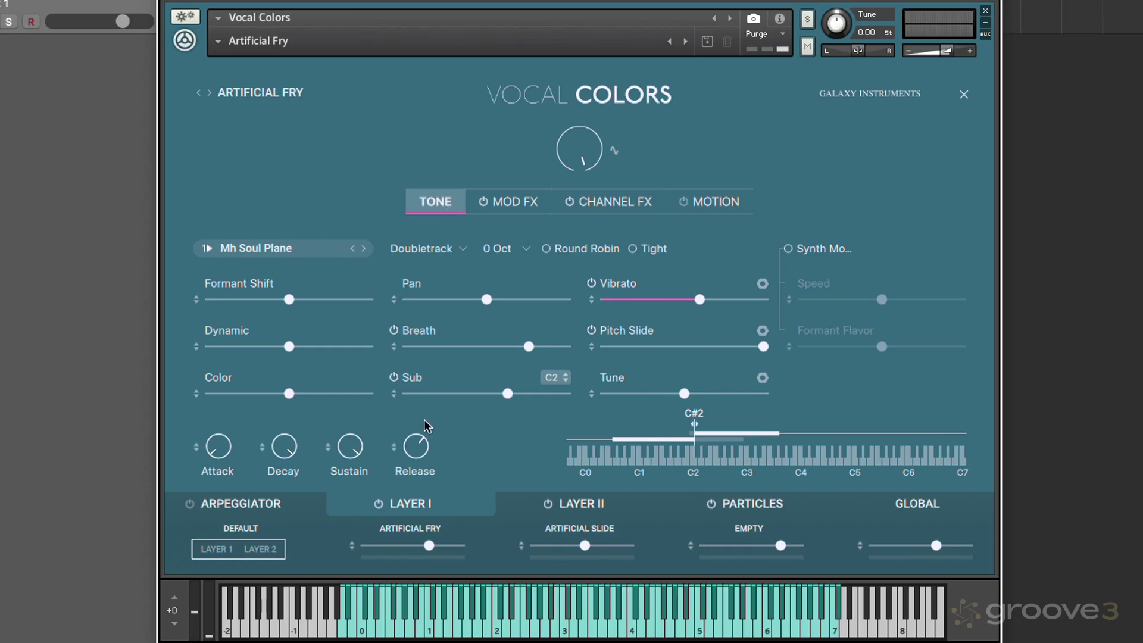
{"action": "left_click", "coordinate": [583, 504]}
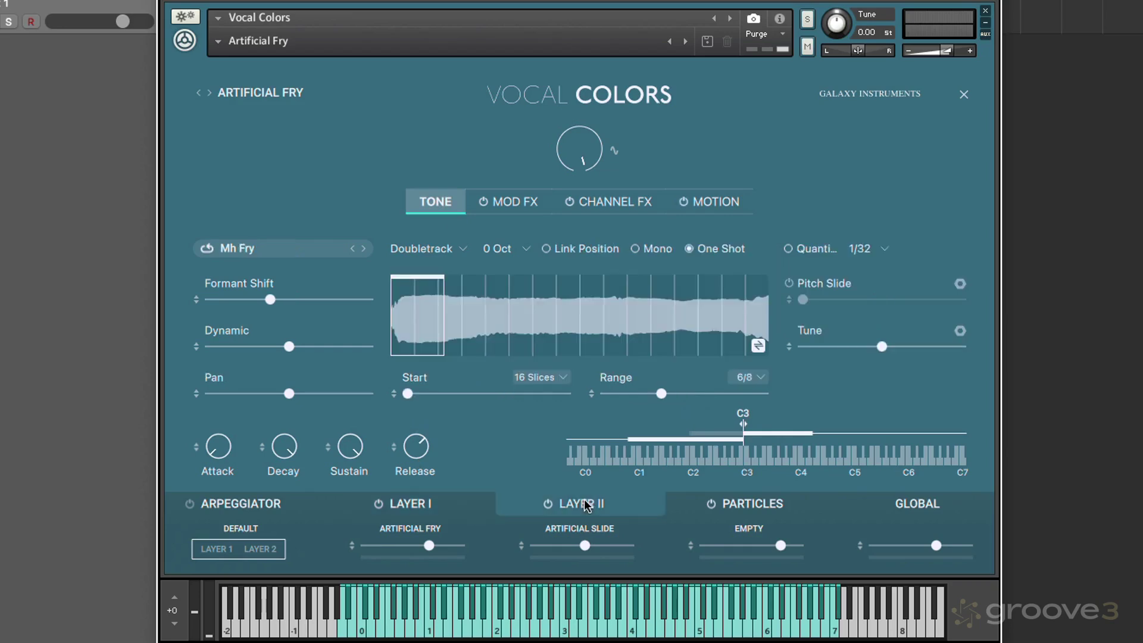
{"action": "left_click", "coordinate": [758, 507]}
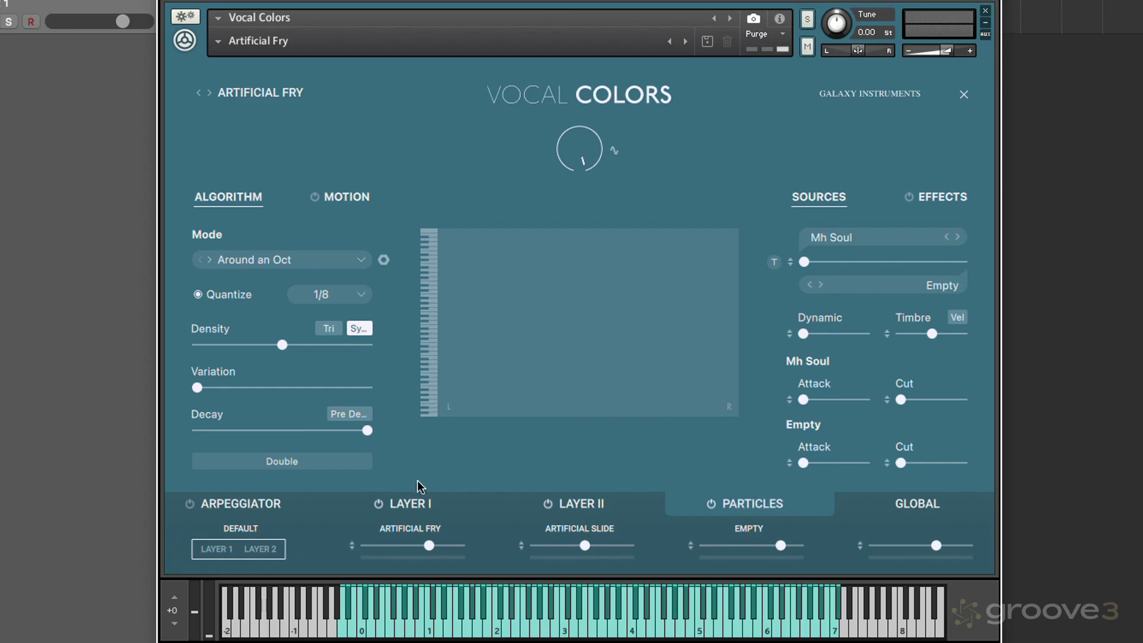
{"action": "left_click", "coordinate": [244, 508]}
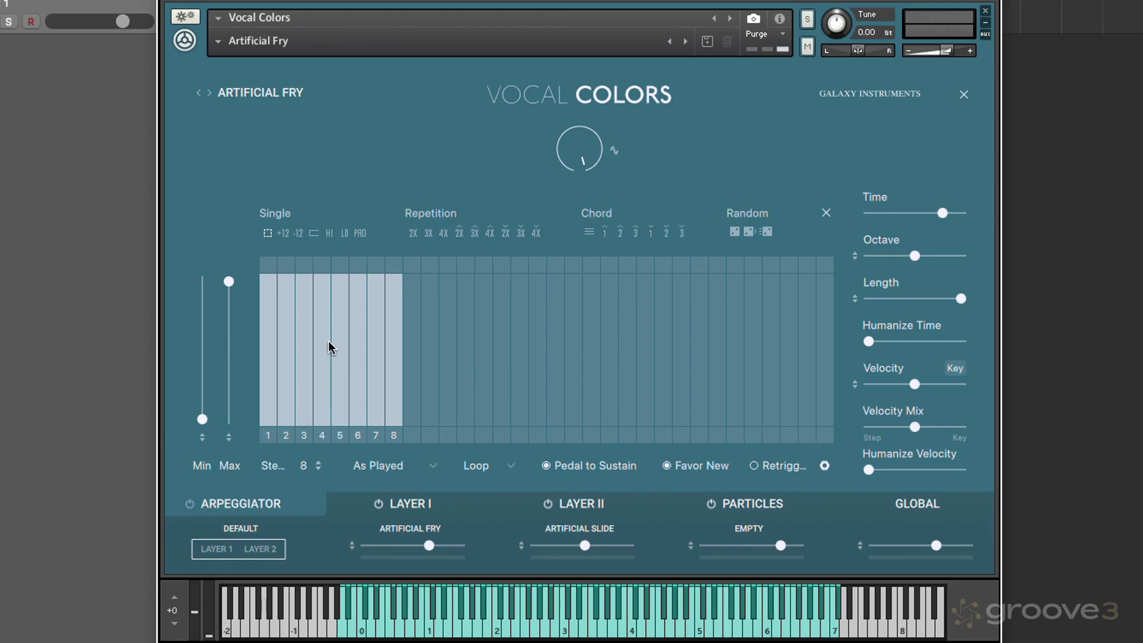
{"action": "left_click", "coordinate": [920, 506]}
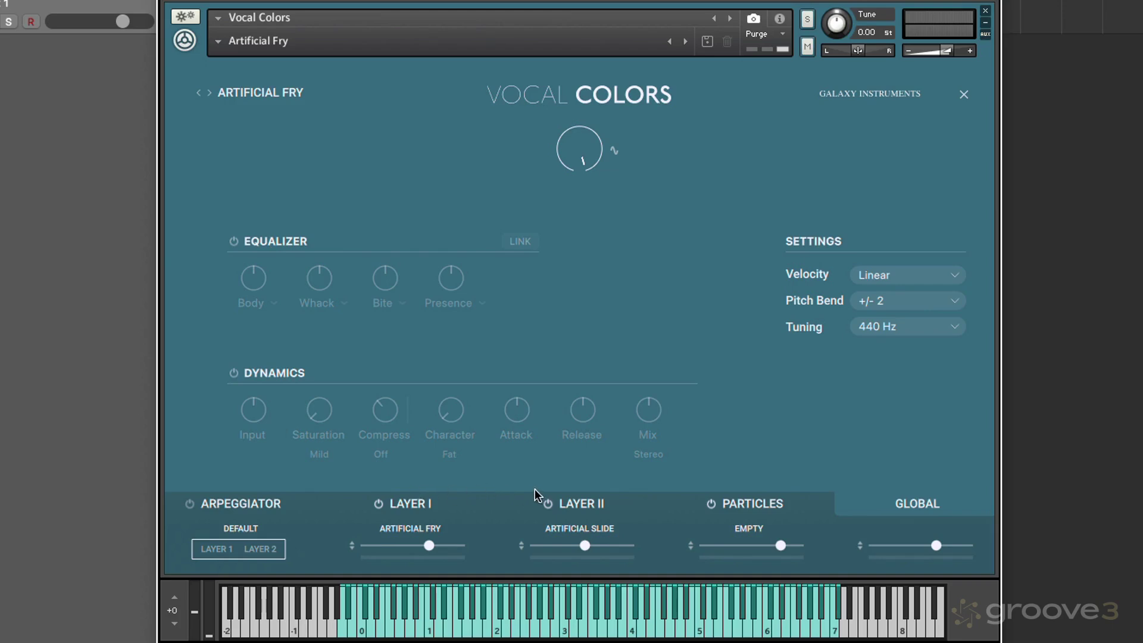
- Close the Global settings panel to bring back the main Vocal Colors artwork
{"action": "left_click", "coordinate": [965, 97]}
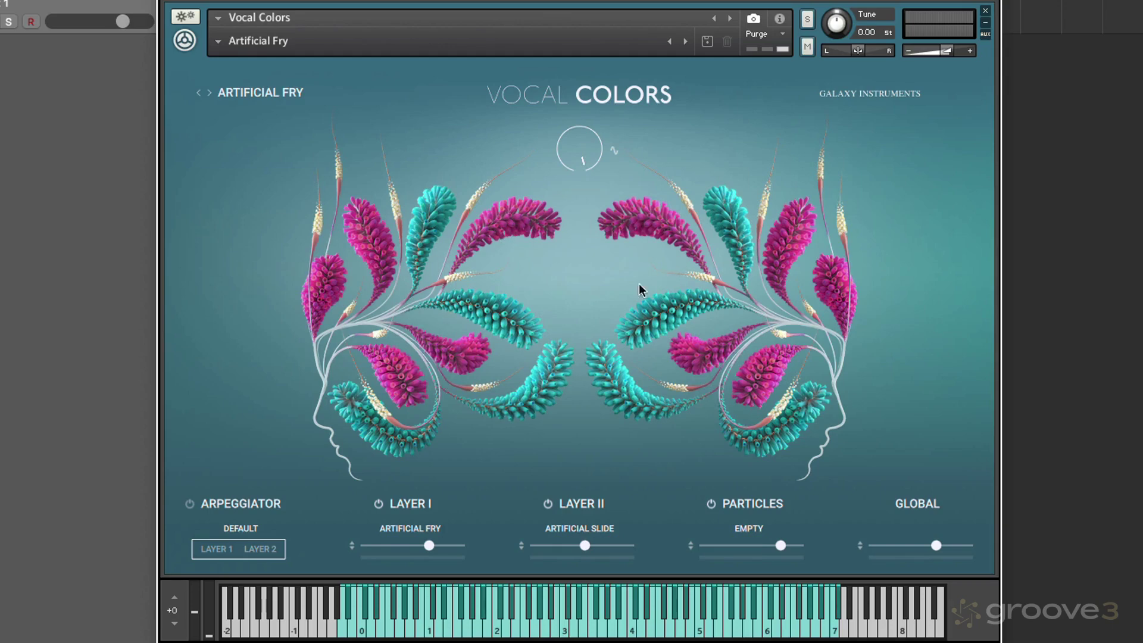
{"action": "mouse_move", "coordinate": [395, 528]}
- Flip through Layer II and Particles Motion, ending on Layer I's Mh Soul Plane Tone page
{"action": "left_click", "coordinate": [397, 504]}
{"action": "left_click", "coordinate": [582, 502]}
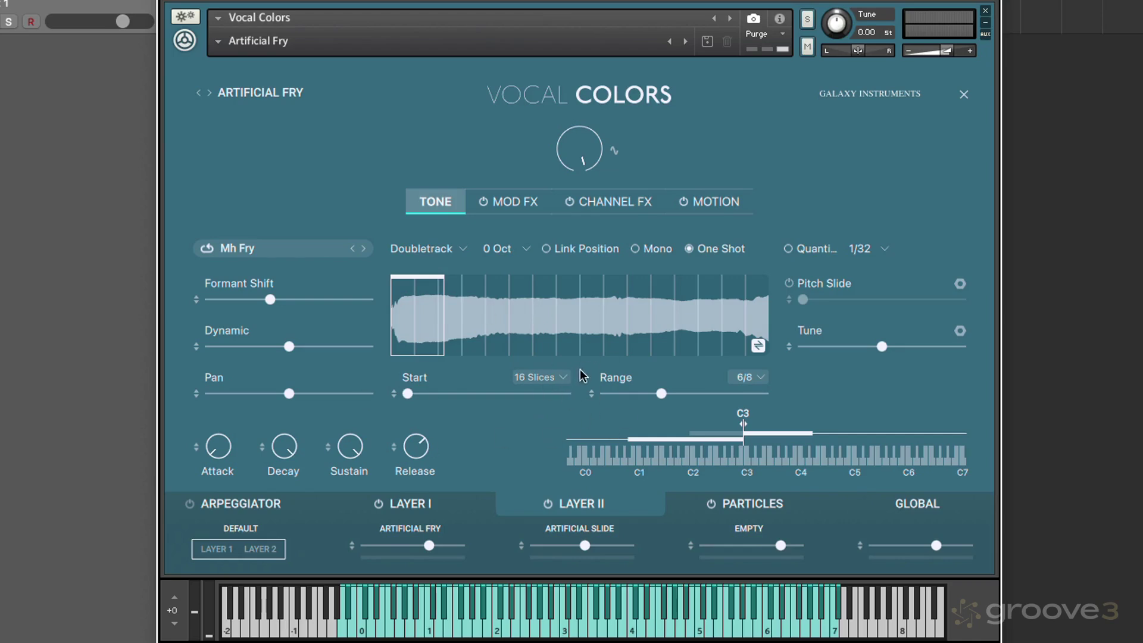
{"action": "left_click", "coordinate": [758, 503]}
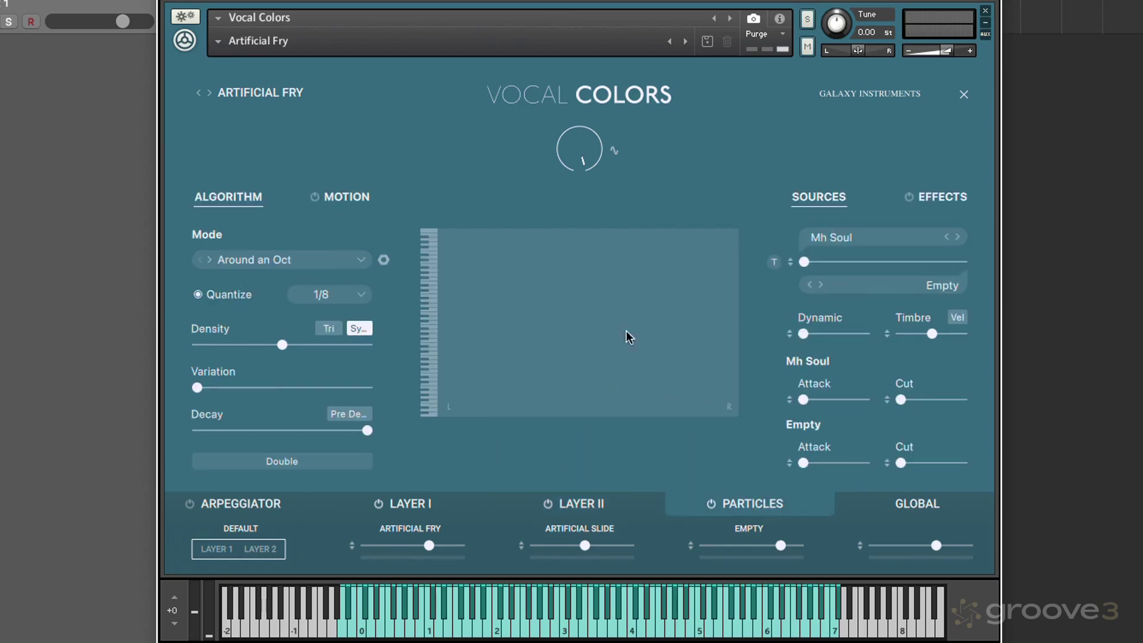
{"action": "left_click", "coordinate": [356, 197]}
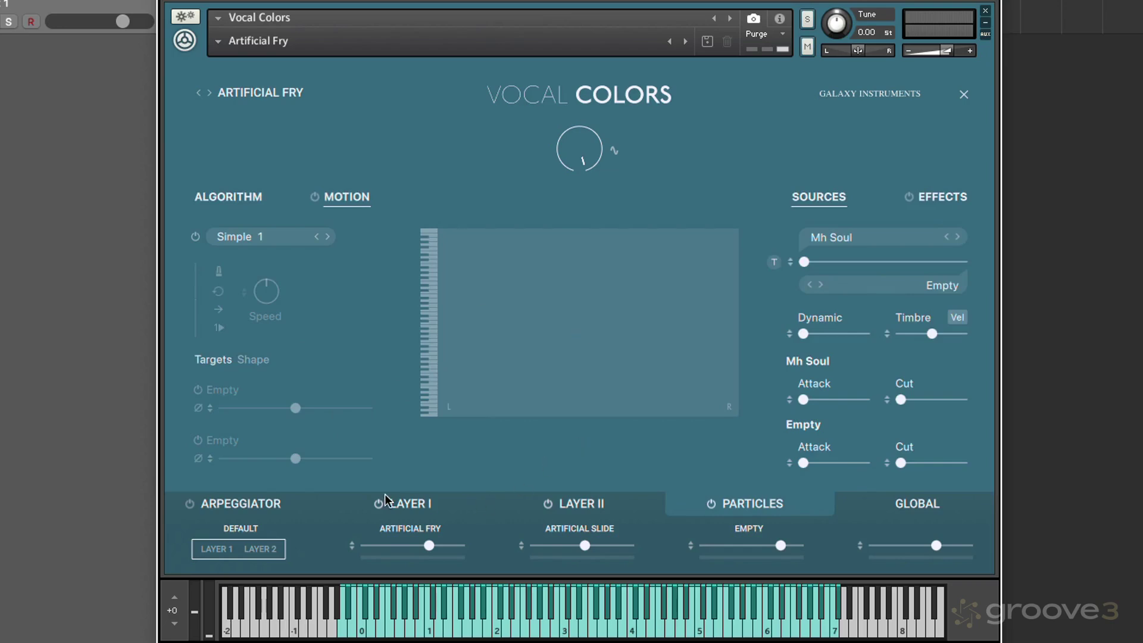
{"action": "left_click", "coordinate": [415, 504]}
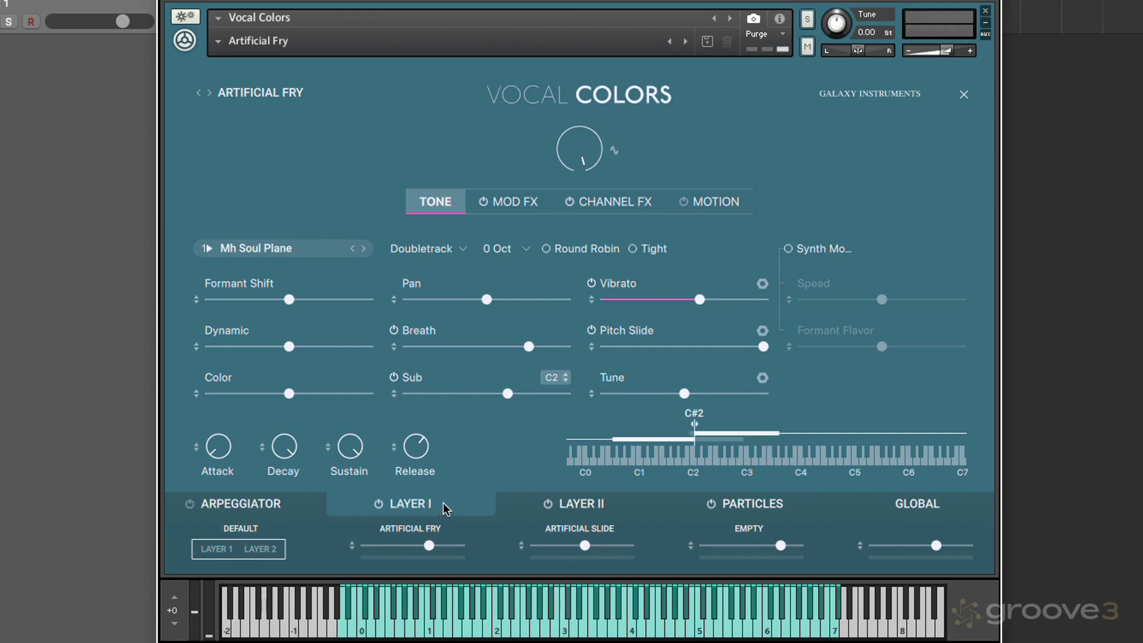